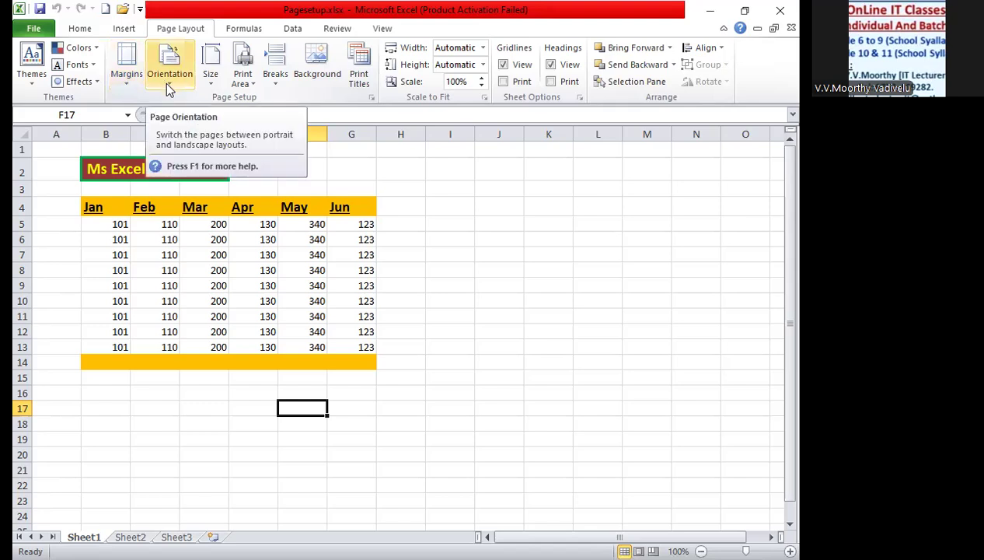
Step: Examine the available paper sizes and page orientations for the sheet
left_click(209, 87)
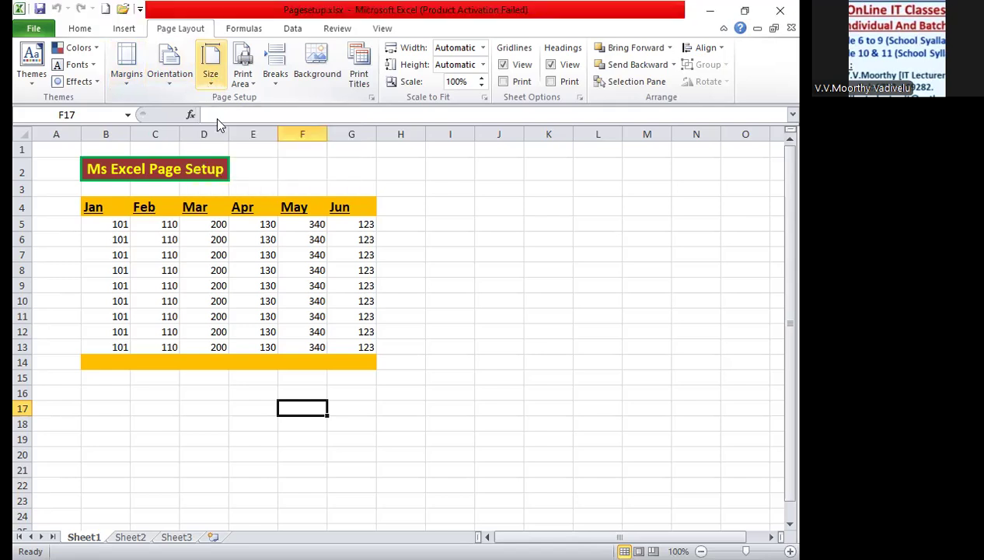
left_click(210, 85)
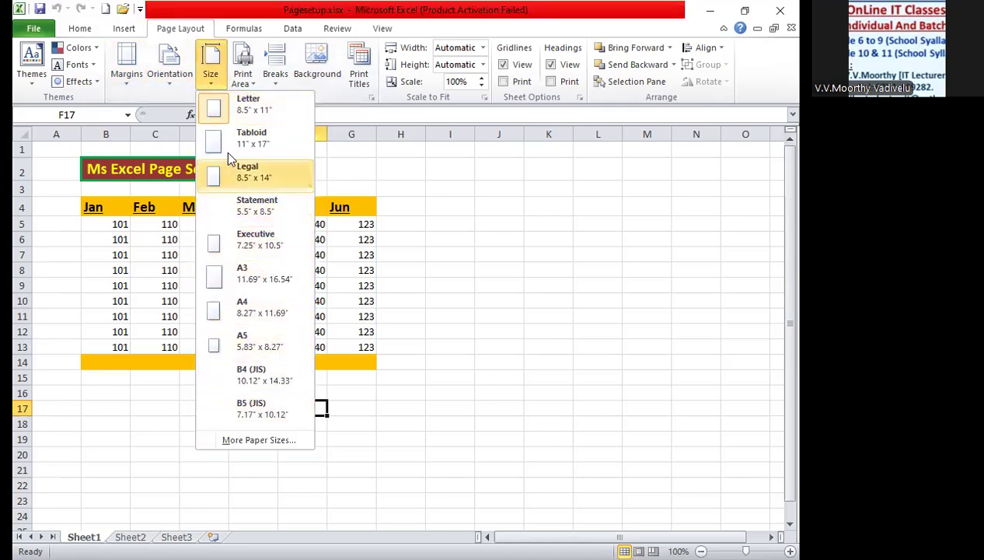
left_click(173, 84)
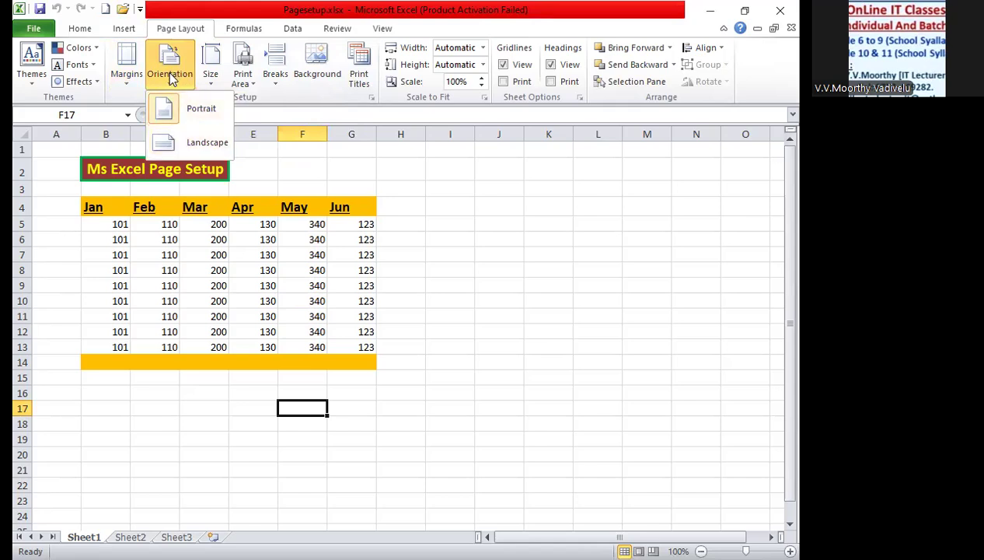
Step: Set a custom top margin of 1 inch and check the sheet in the print preview
left_click(140, 91)
left_click(140, 92)
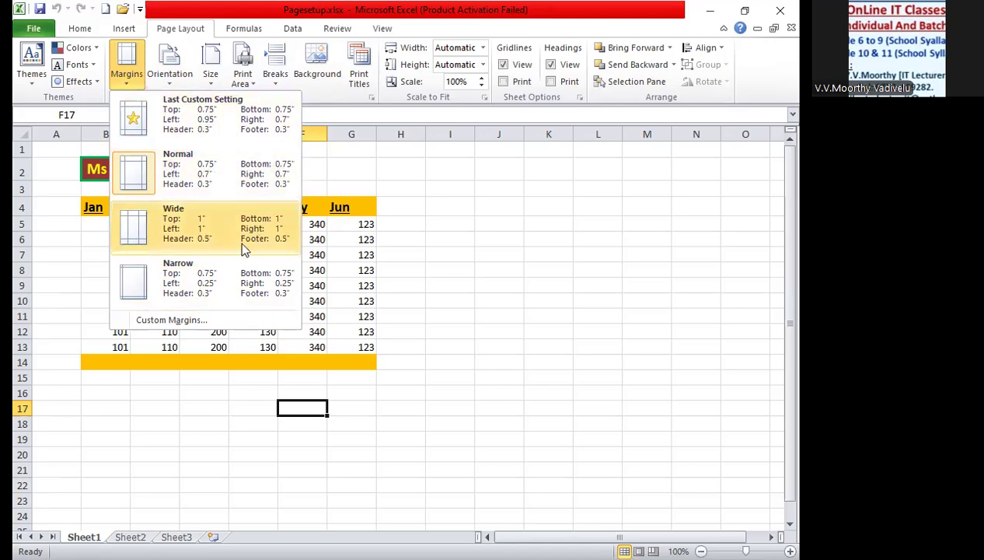
left_click(183, 322)
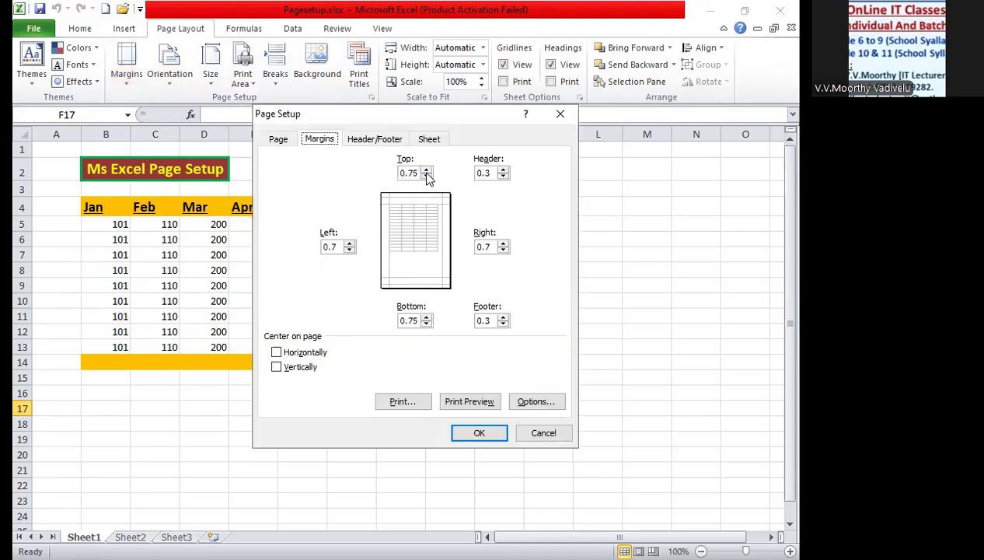
left_click(425, 173)
left_click(426, 171)
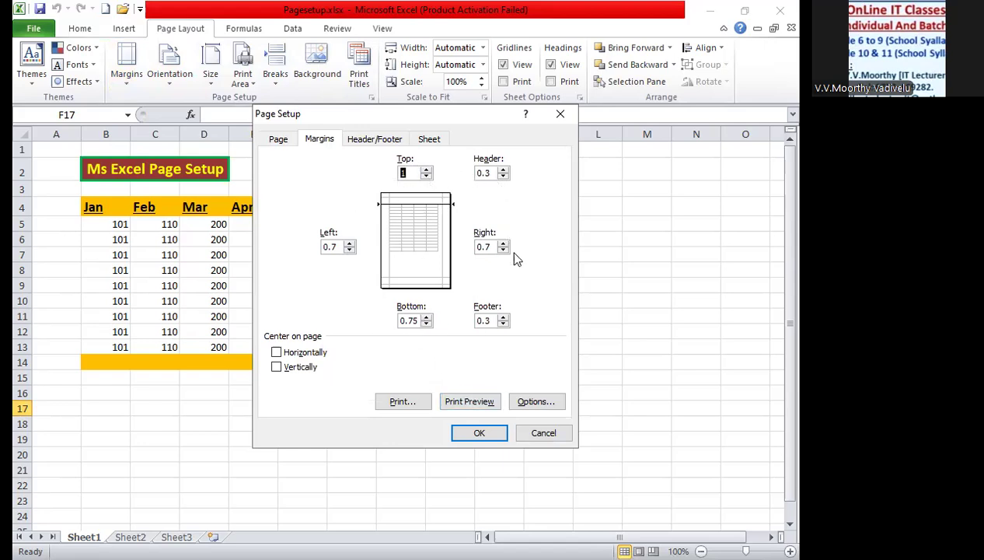
left_click(469, 408)
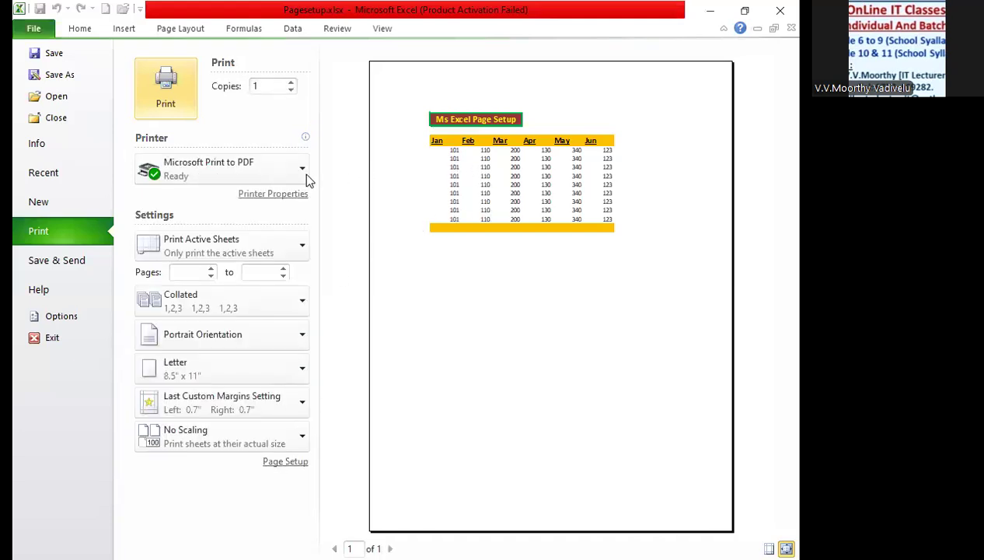
left_click(37, 33)
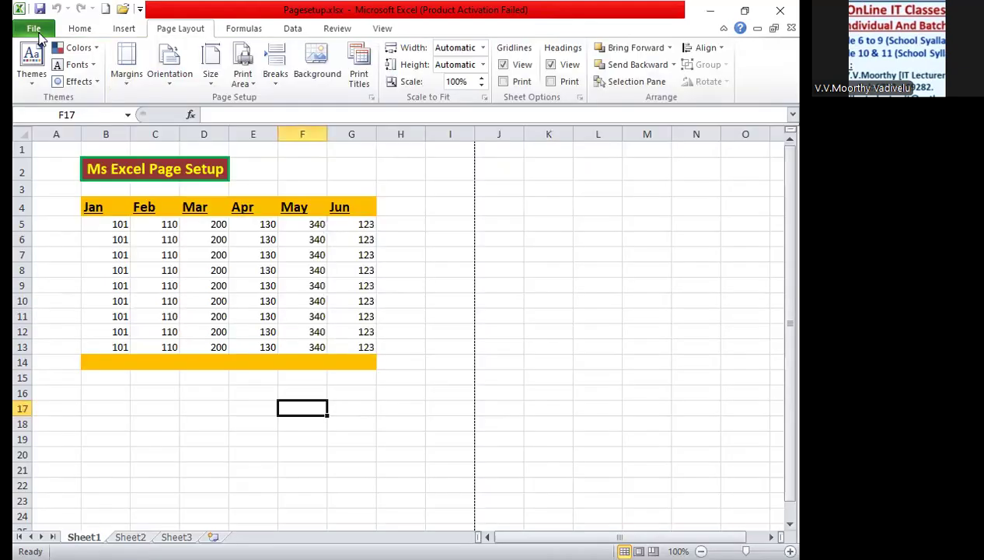
Step: Review the page setup's orientation, scaling, paper size, print quality and margin settings, keeping Letter as the paper size
left_click(135, 78)
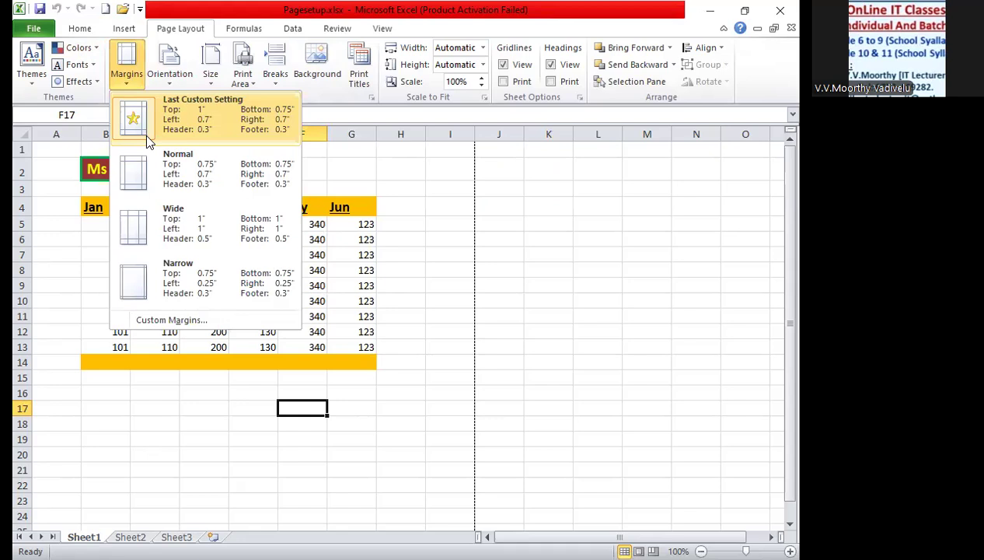
left_click(191, 323)
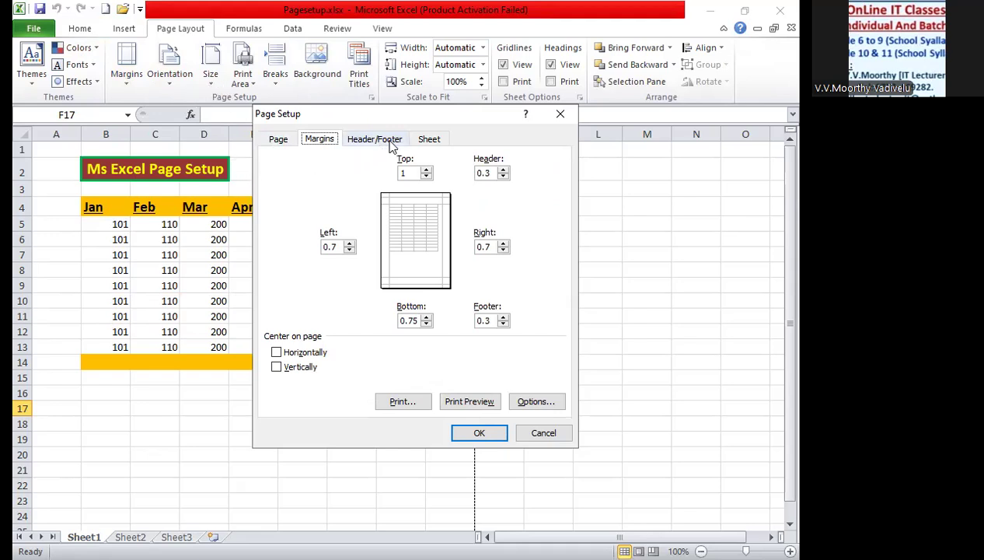
left_click(278, 140)
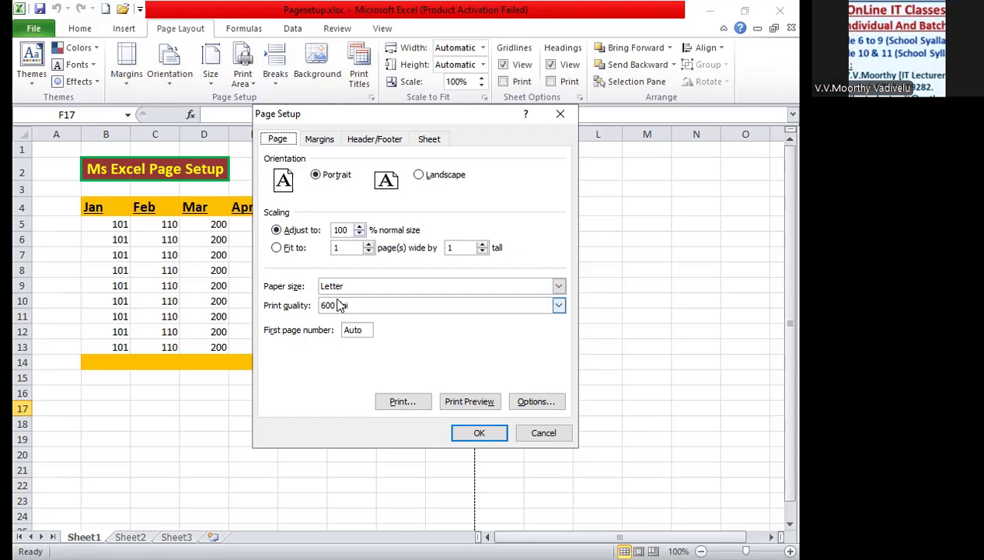
left_click(558, 287)
left_click(484, 298)
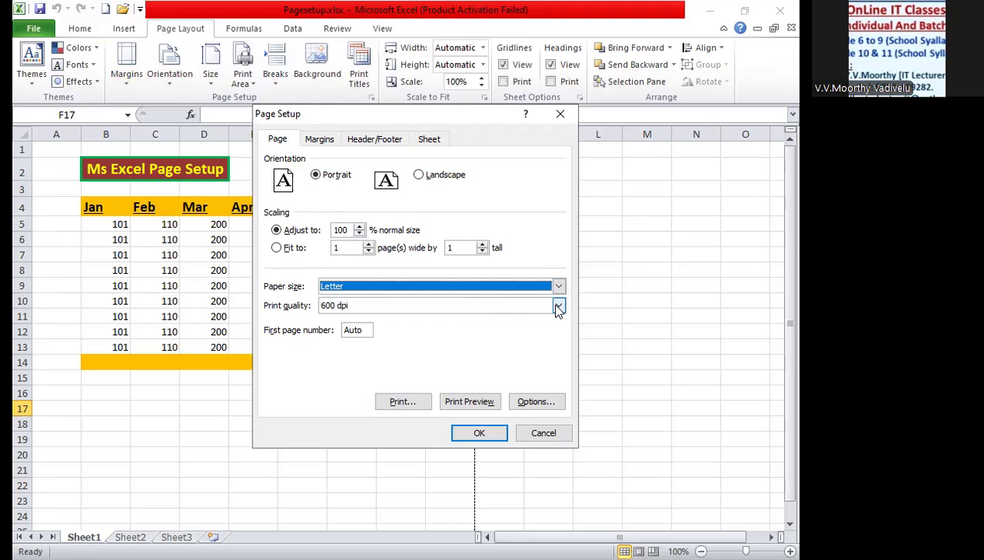
left_click(324, 144)
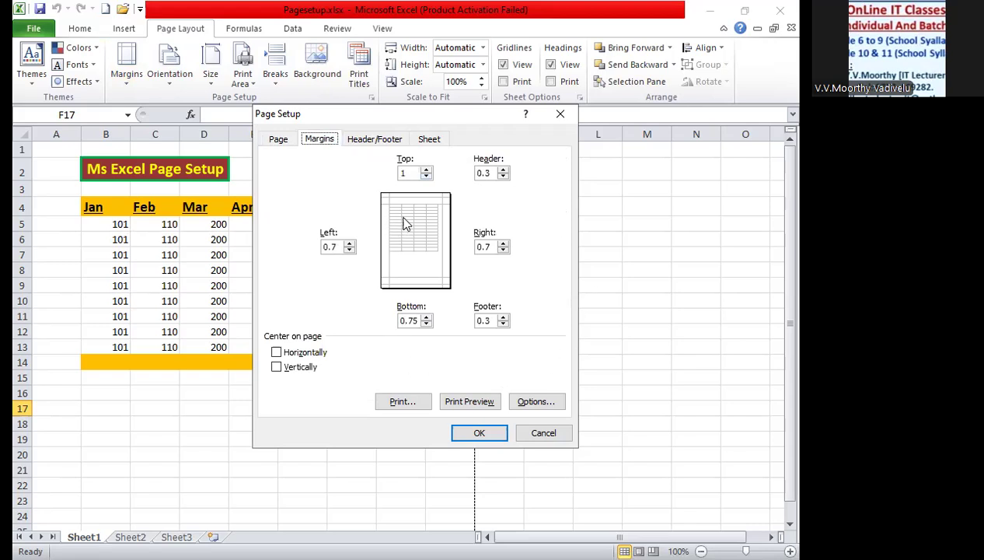
Step: Start a custom header and format its left section text as bold, size 12 and red
left_click(376, 140)
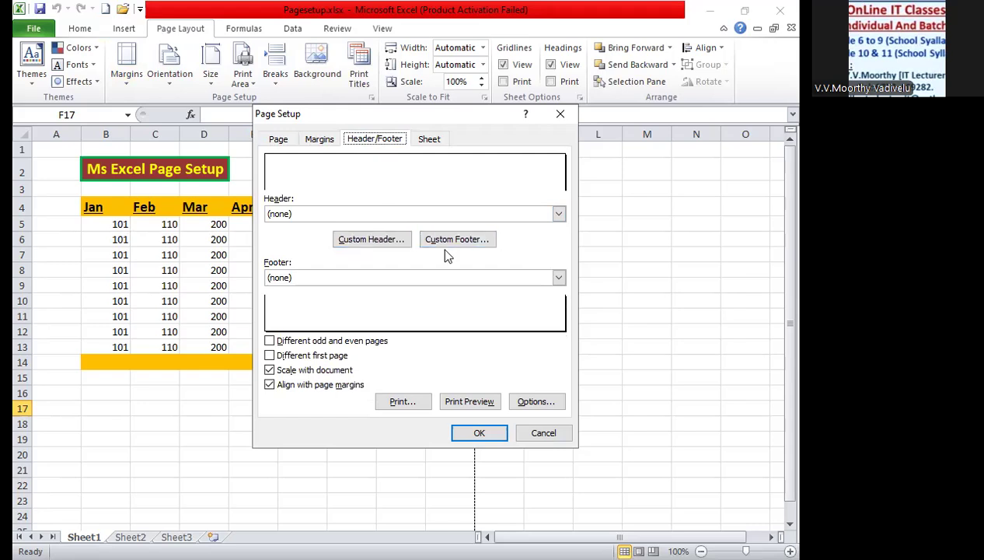
left_click(398, 242)
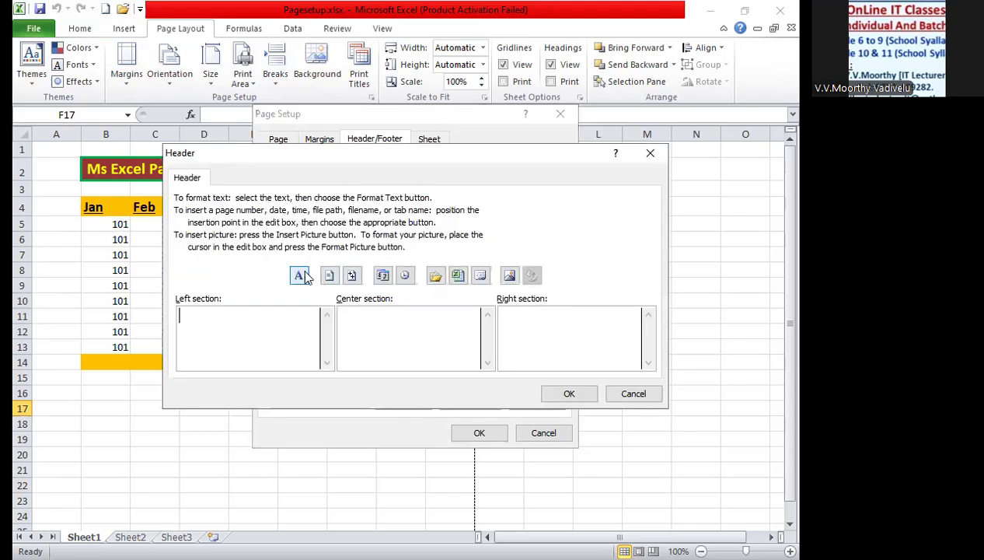
left_click(301, 281)
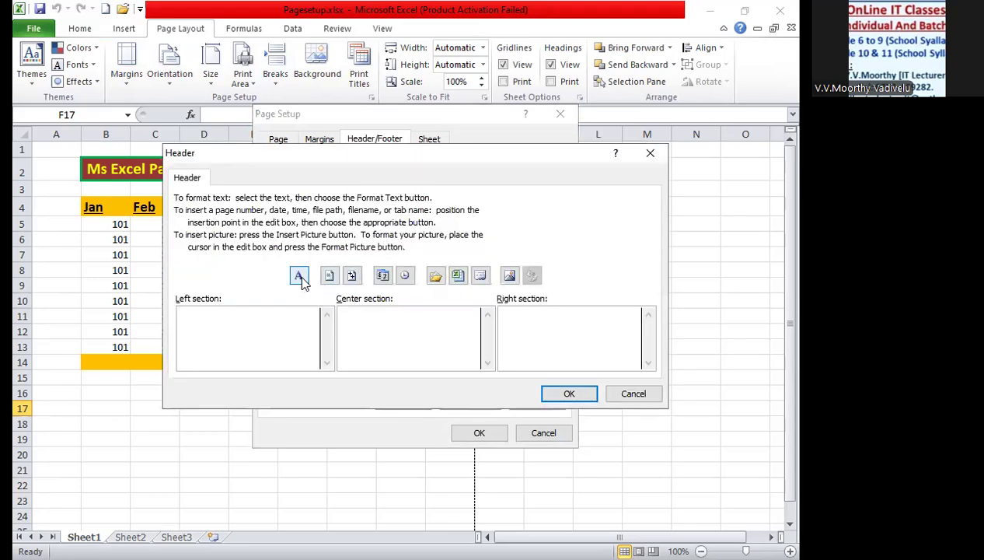
left_click(404, 219)
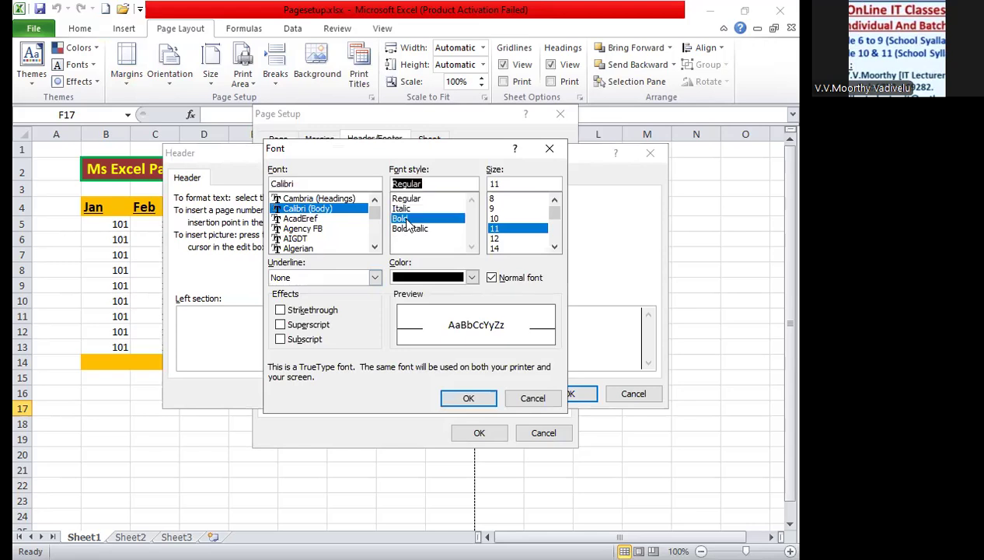
left_click(495, 238)
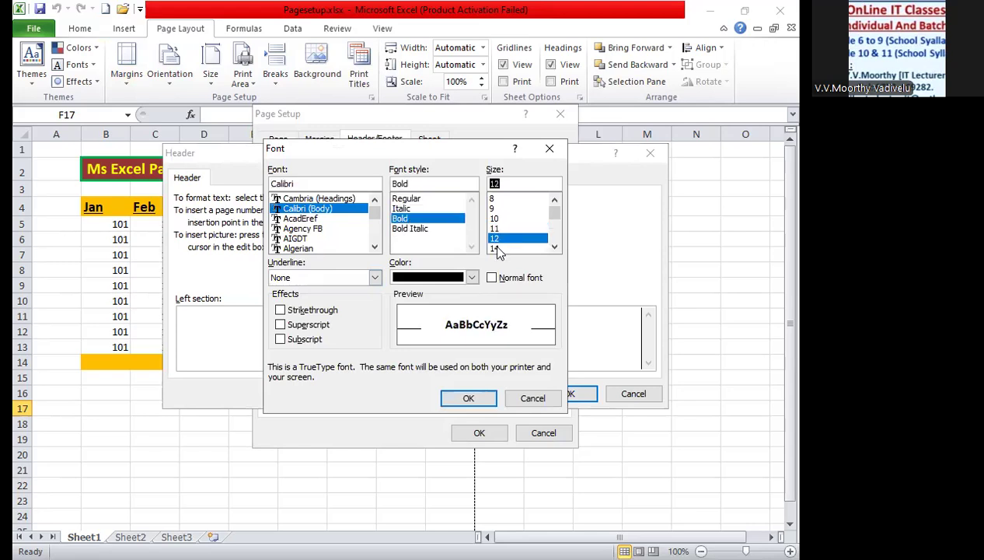
left_click(472, 280)
left_click(471, 279)
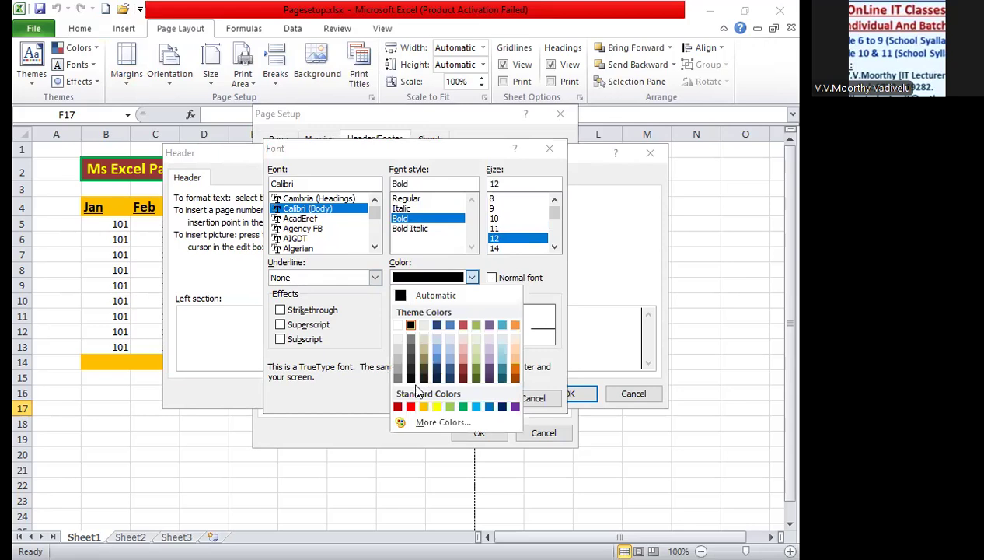
left_click(411, 406)
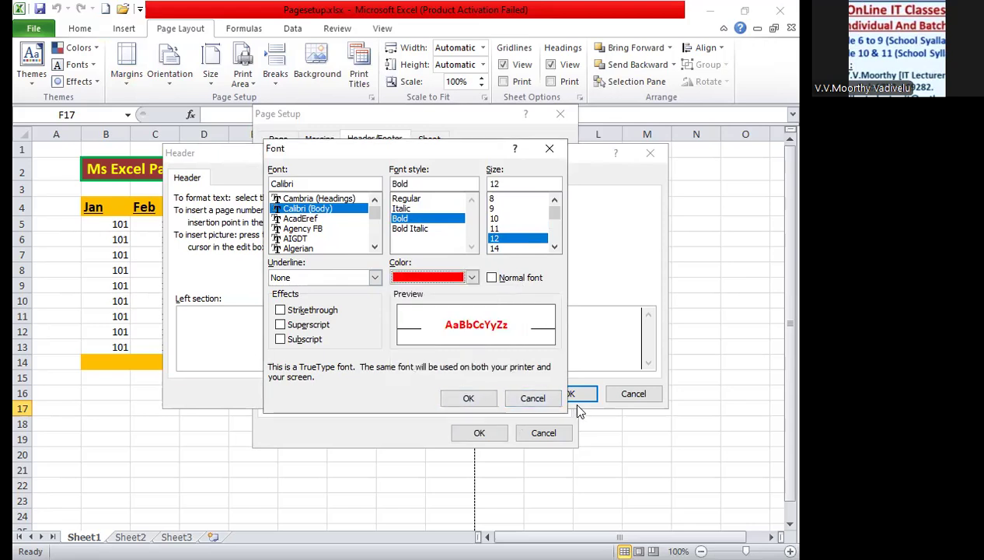
left_click(469, 398)
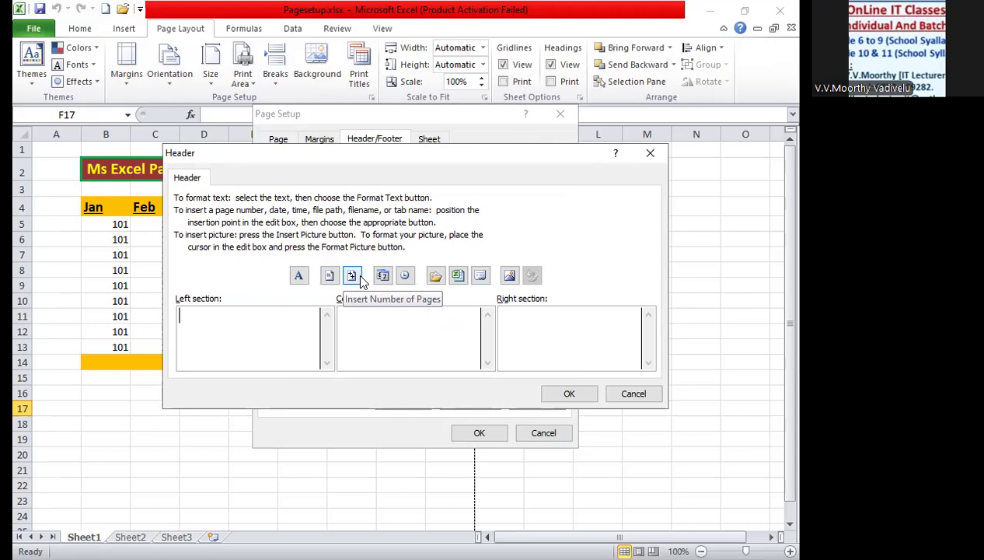
Step: Insert the number of pages in the header's left section, the page number in the center and the file path in the right
left_click(354, 278)
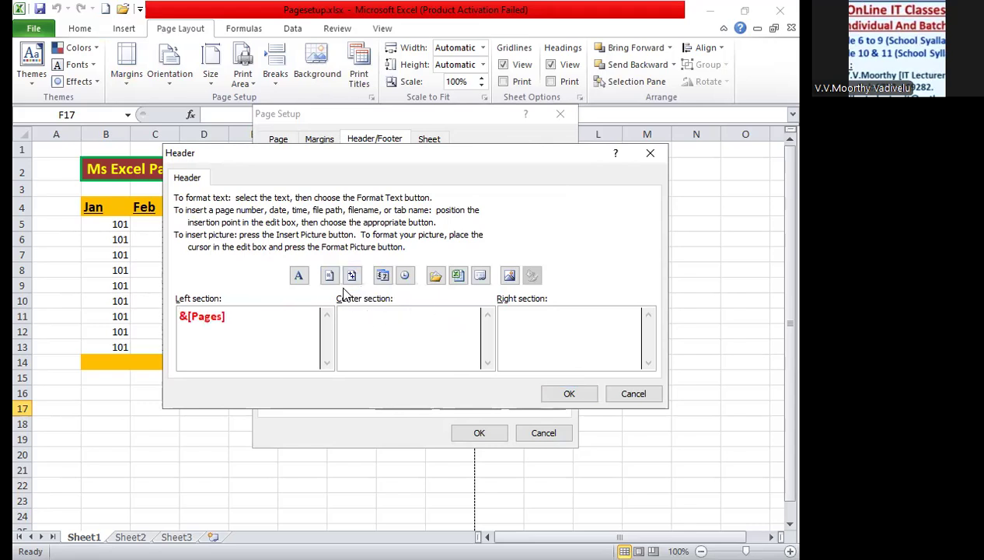
left_click(330, 278)
left_click(621, 317)
left_click(438, 279)
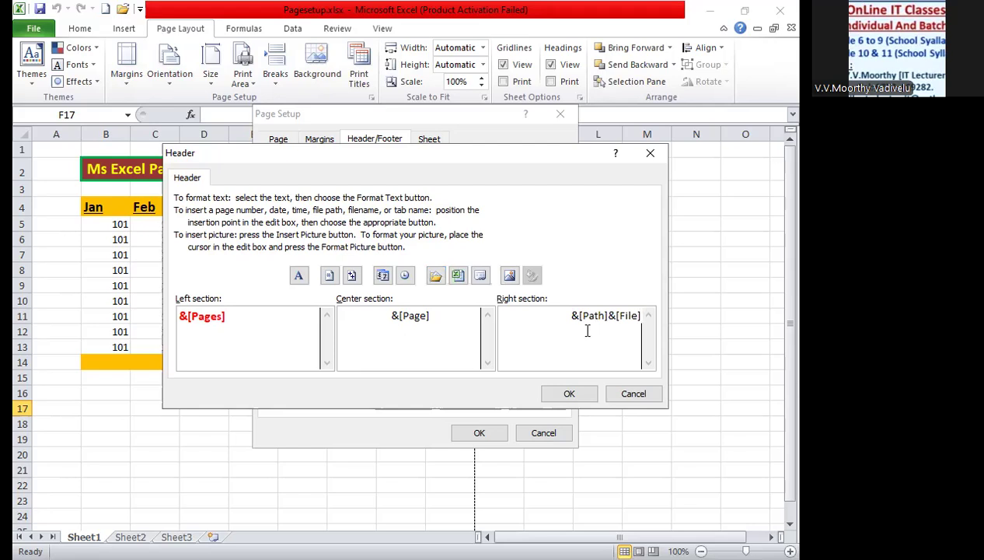
left_click(565, 397)
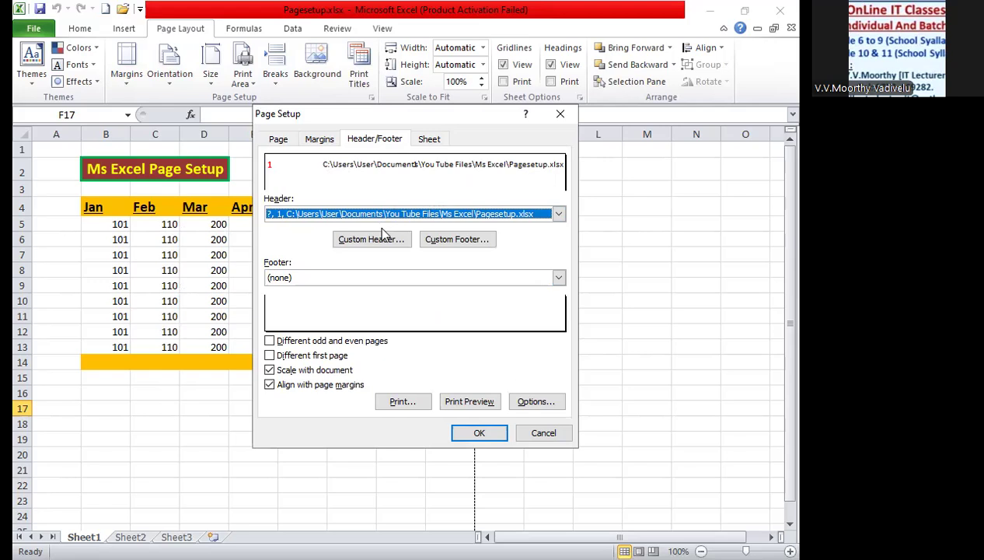
Step: Create a custom footer with the date in the left section, time in the center and sheet name in the right, and check the print preview
left_click(452, 242)
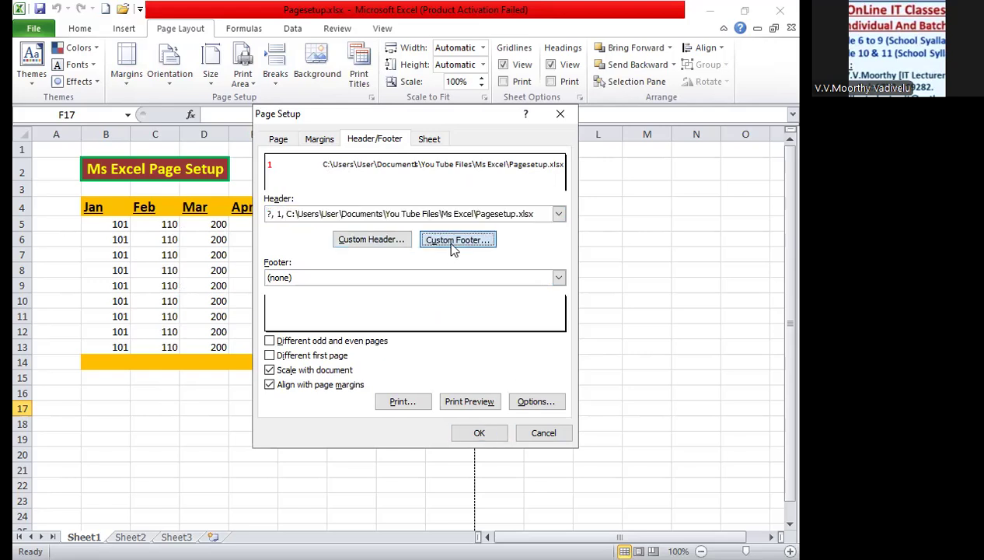
left_click(380, 279)
left_click(407, 315)
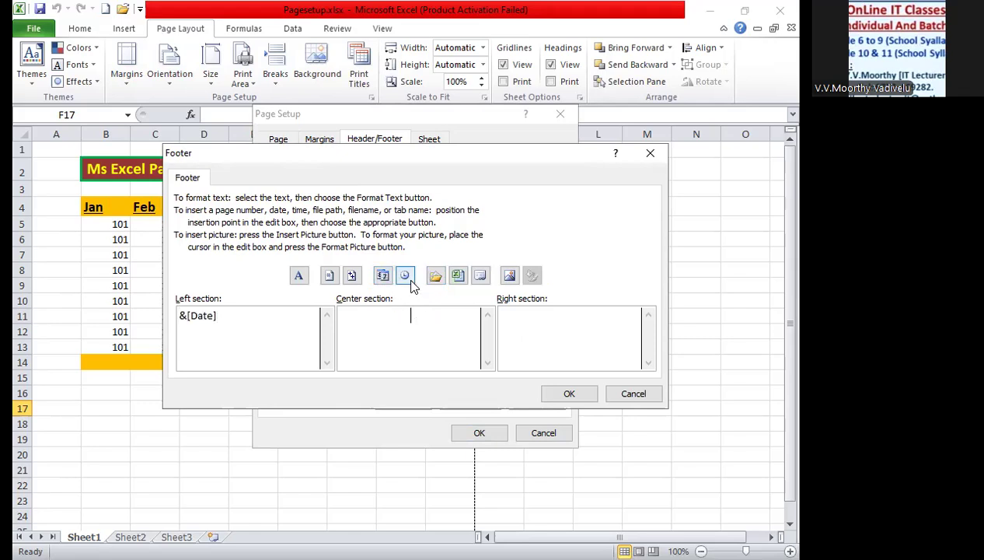
left_click(408, 279)
left_click(555, 319)
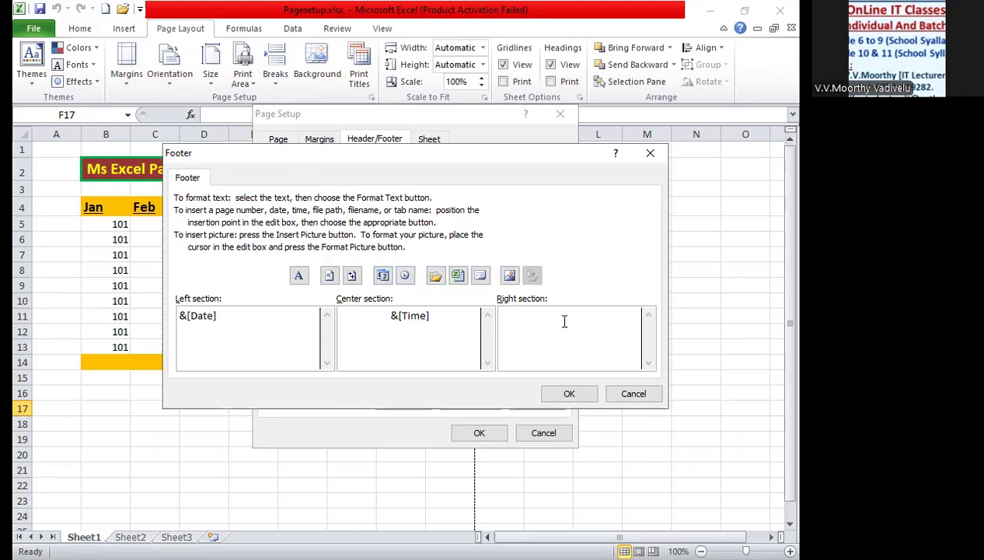
left_click(479, 280)
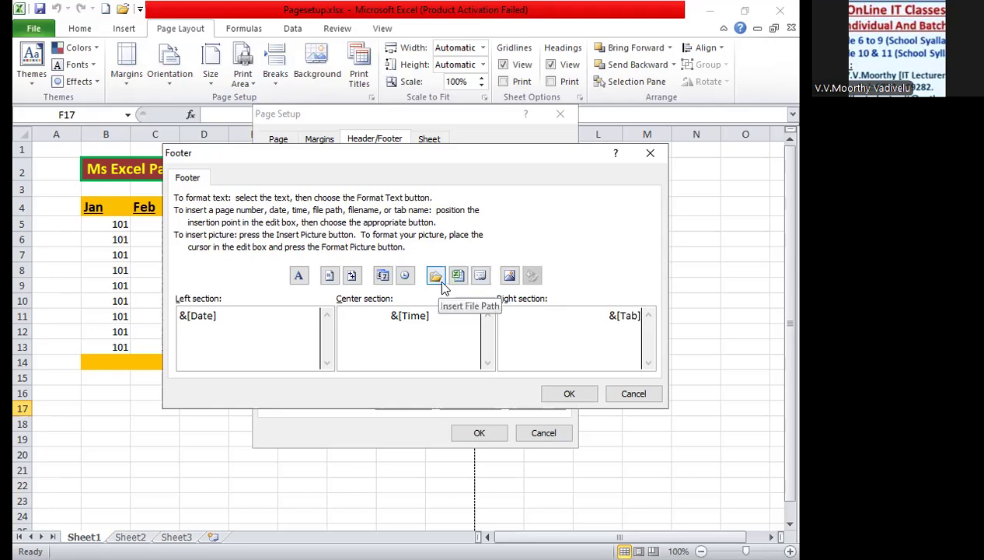
left_click(569, 394)
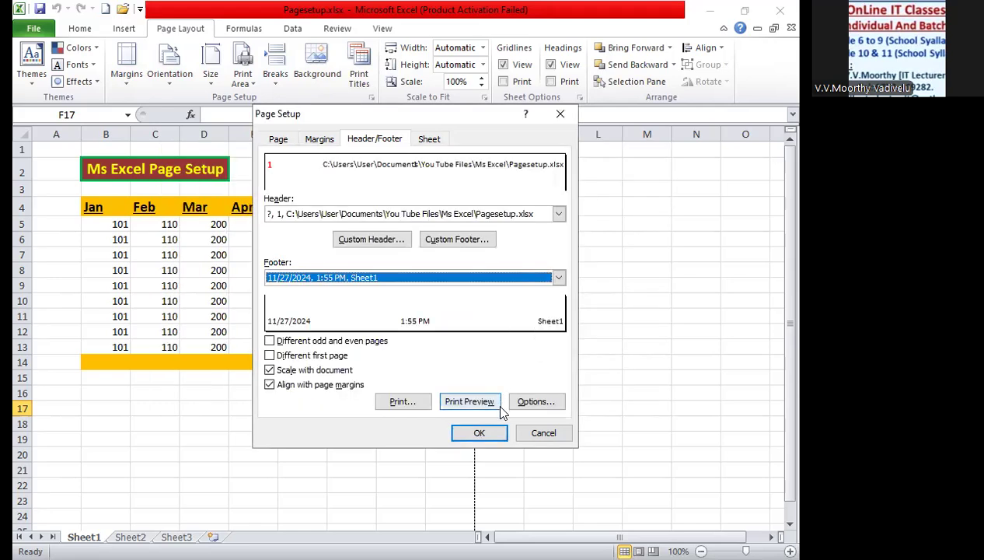
left_click(487, 402)
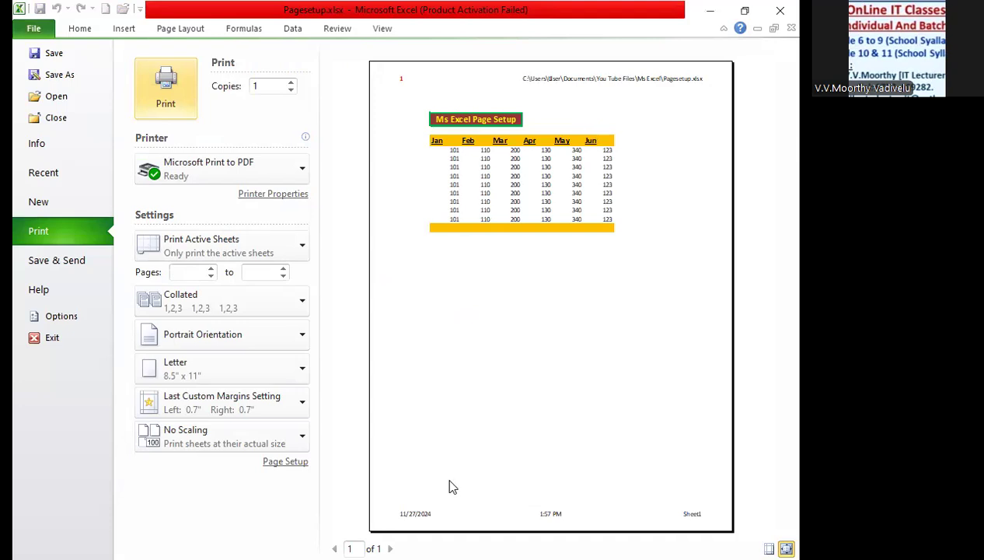
left_click(43, 31)
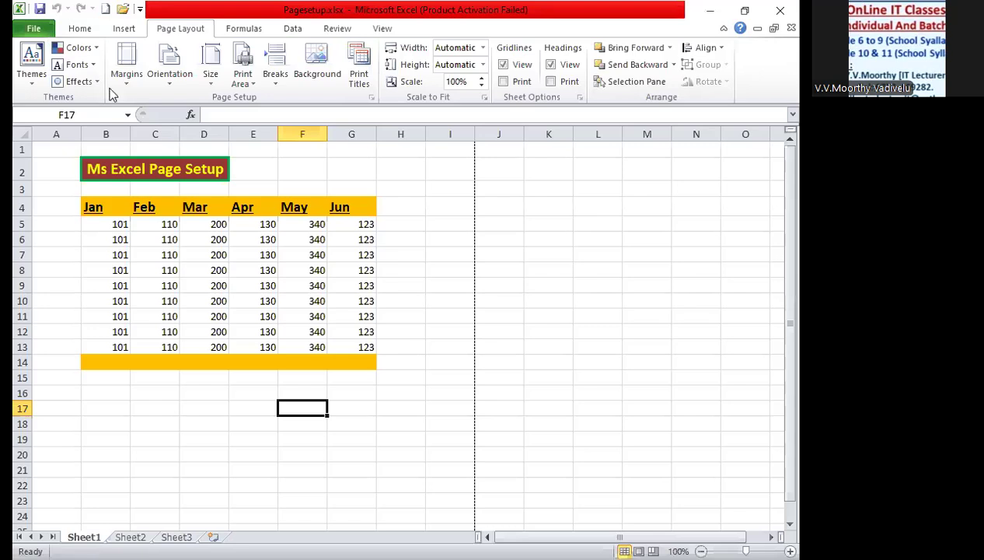
Step: Review the margin, header and footer, page and sheet print settings in the page setup
left_click(121, 87)
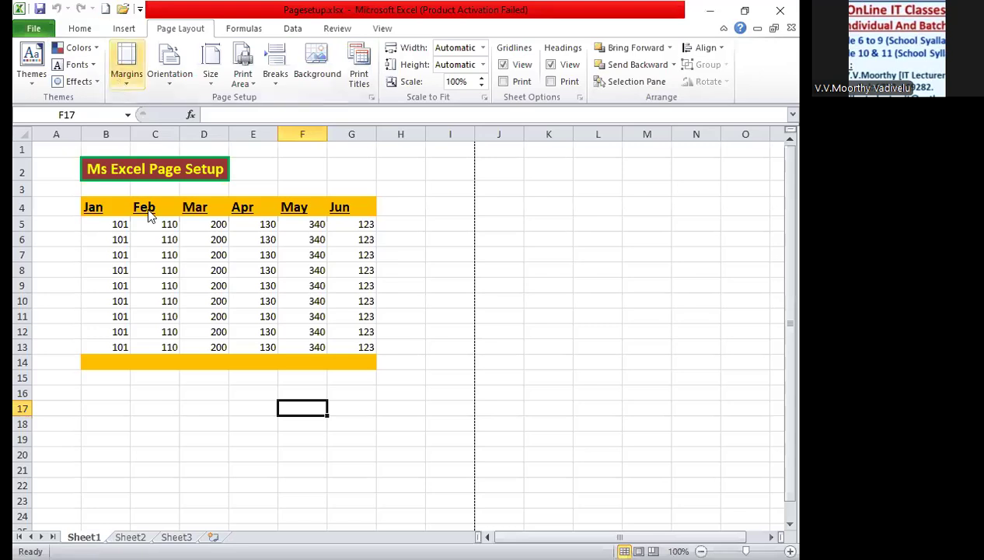
left_click(198, 320)
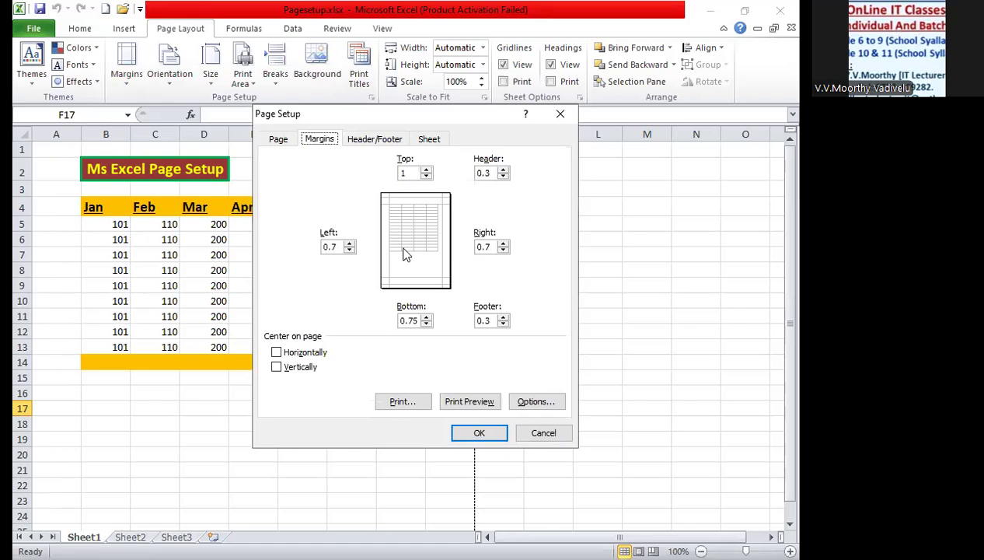
left_click(370, 147)
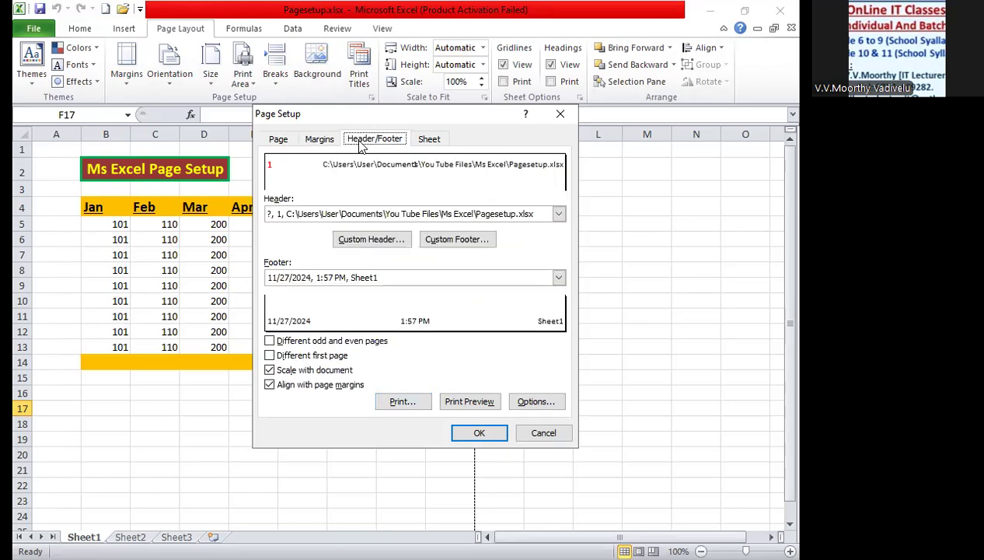
left_click(280, 140)
left_click(418, 143)
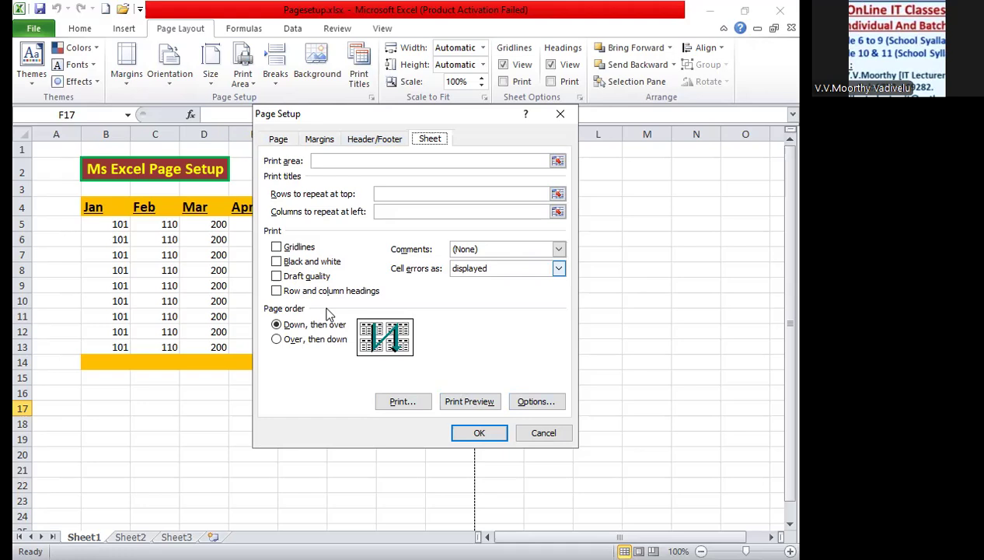
left_click(481, 433)
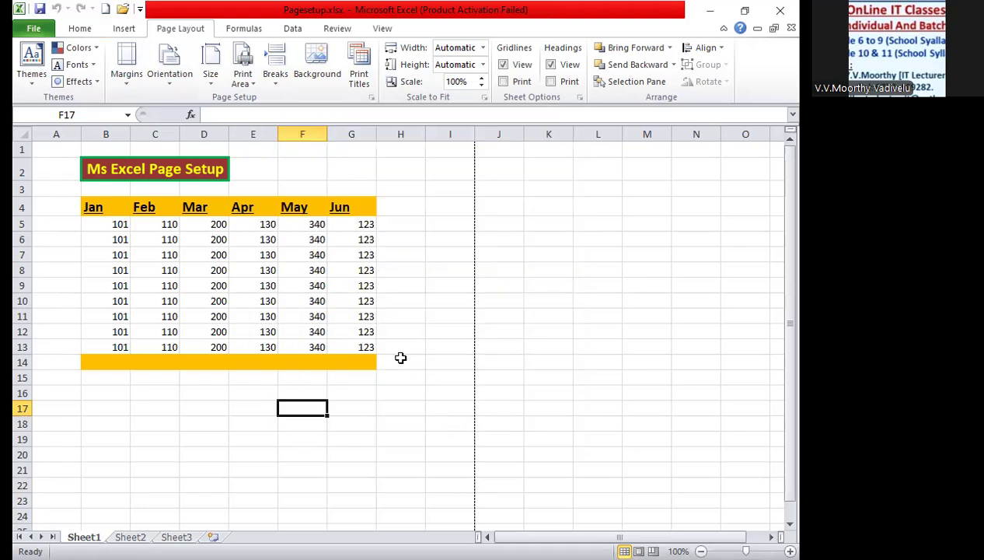